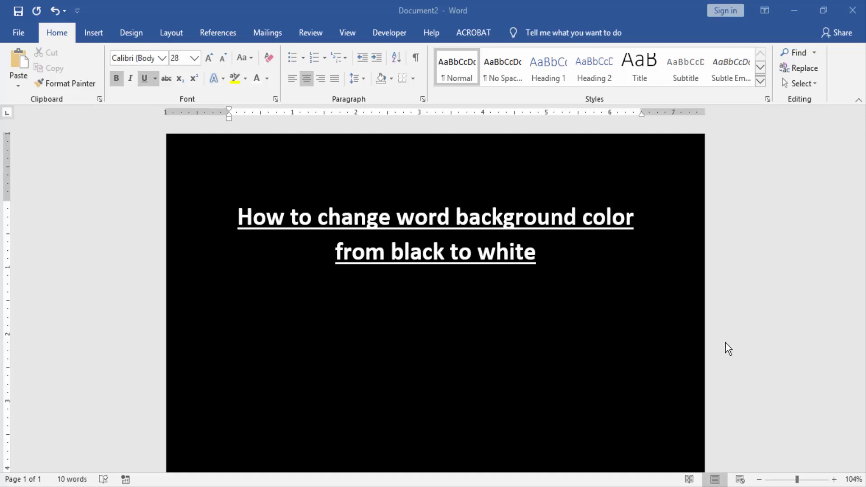
Set the page colour to White from the Design theme colours
click(124, 32)
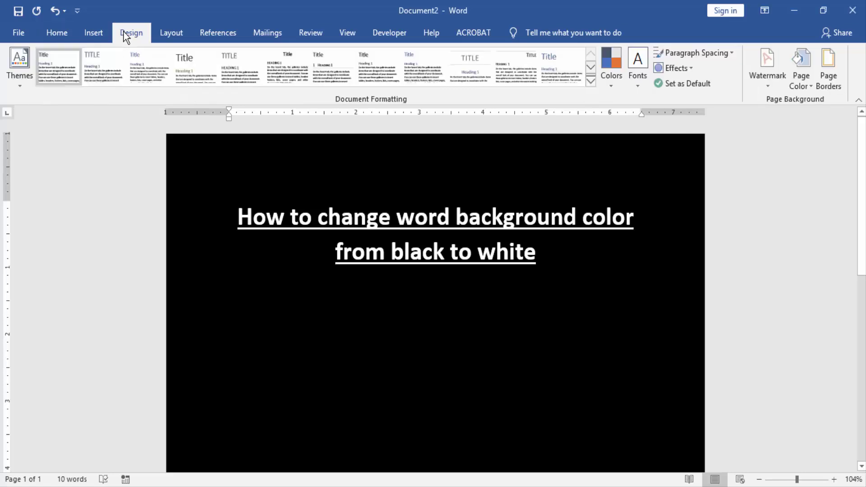
click(796, 84)
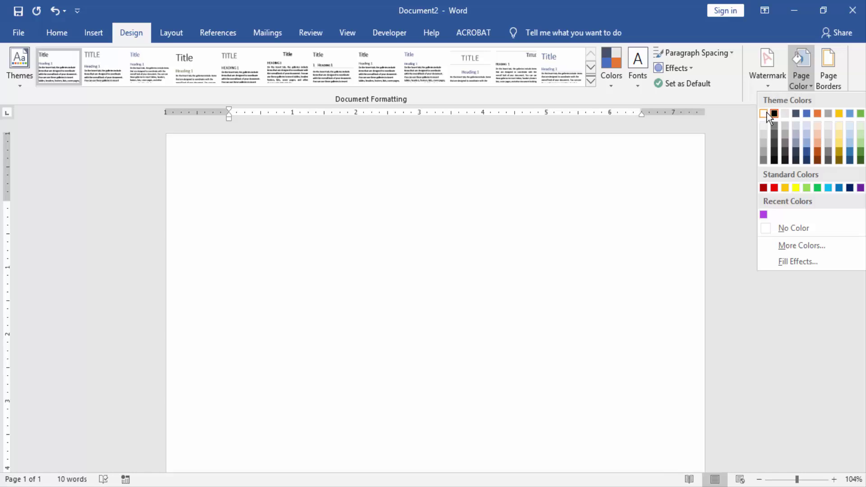
click(769, 115)
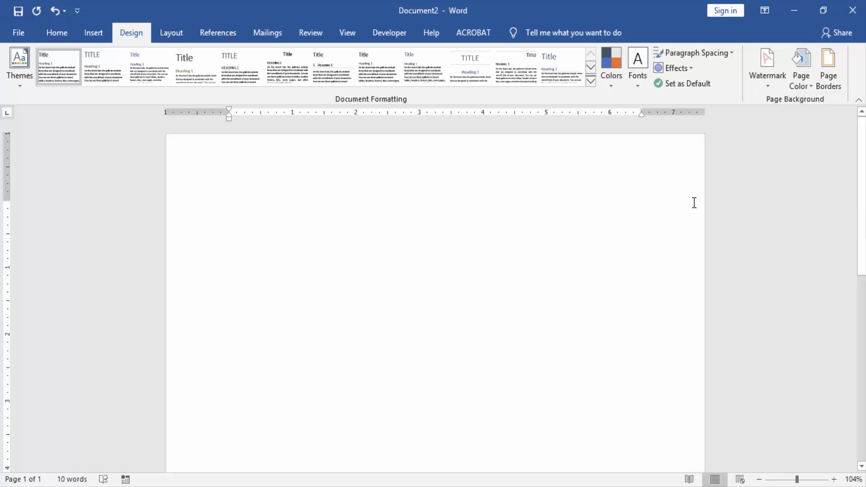
Select the whole title and set its font colour to Automatic (black)
triple_click(185, 155)
click(57, 33)
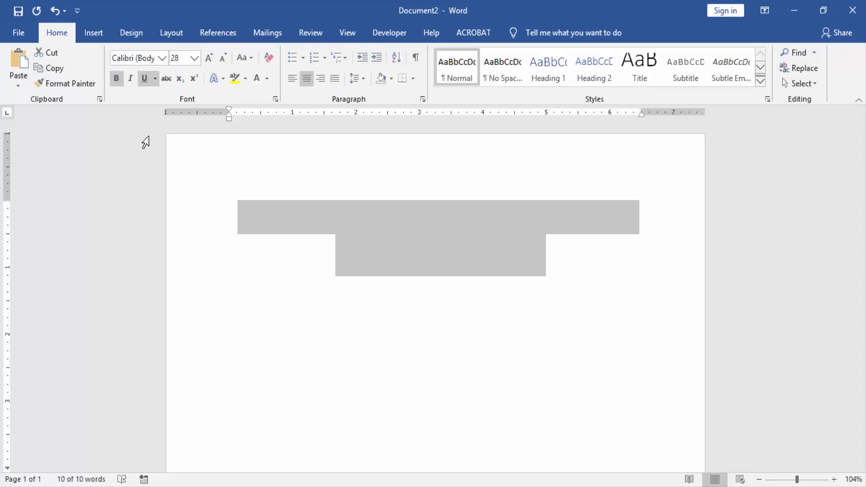
click(266, 78)
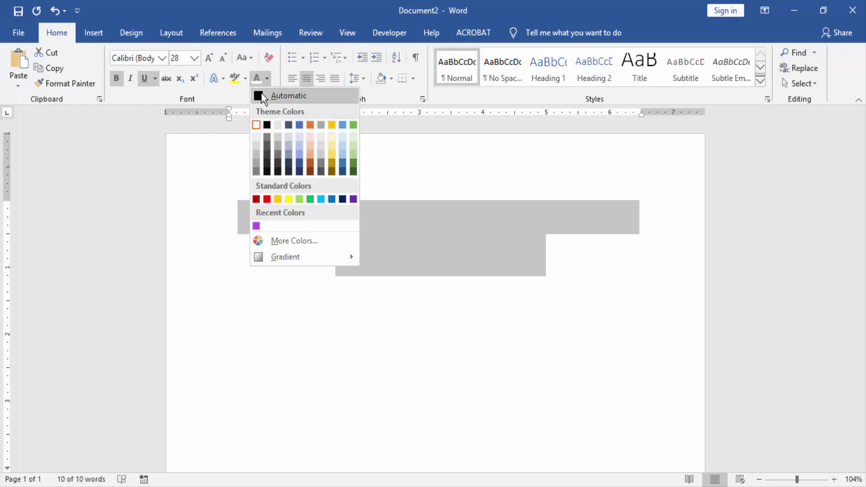
click(259, 99)
Deselect the text and leave the caret at the end of the title
click(567, 252)
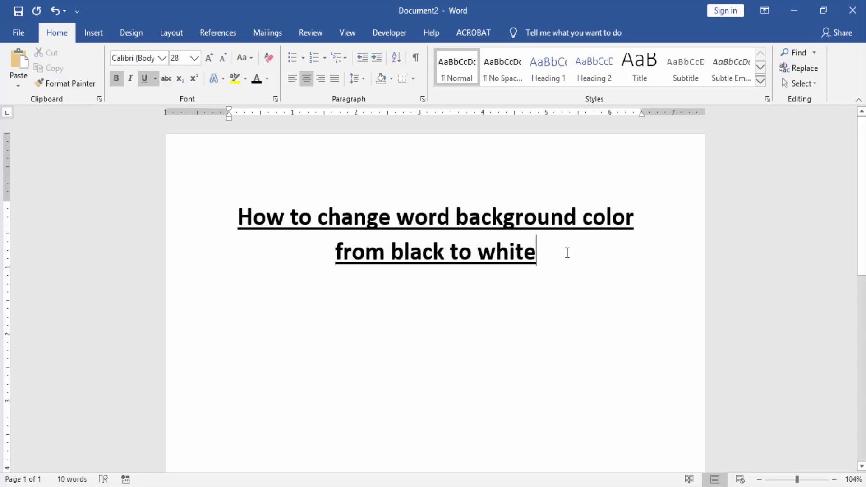
click(508, 292)
click(570, 272)
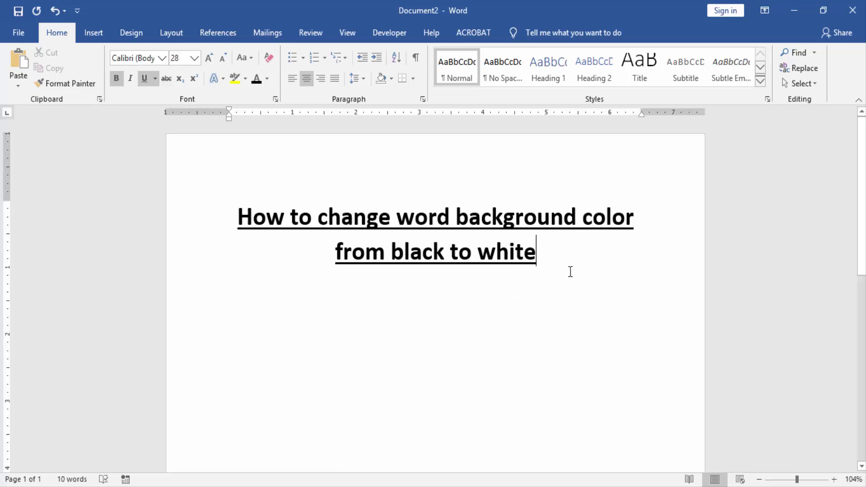